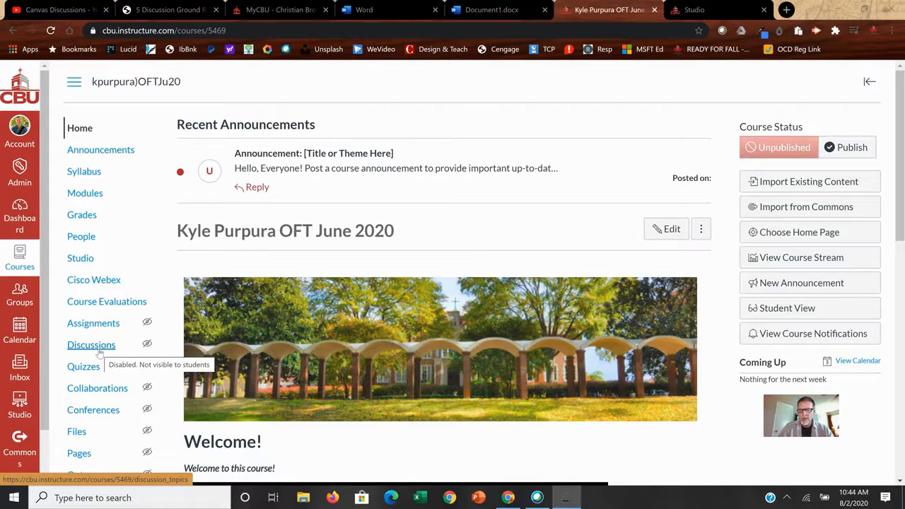
# Open the course's Discussions page and look over its pinned, regular and closed-for-comments discussion sections
pyautogui.click(89, 348)
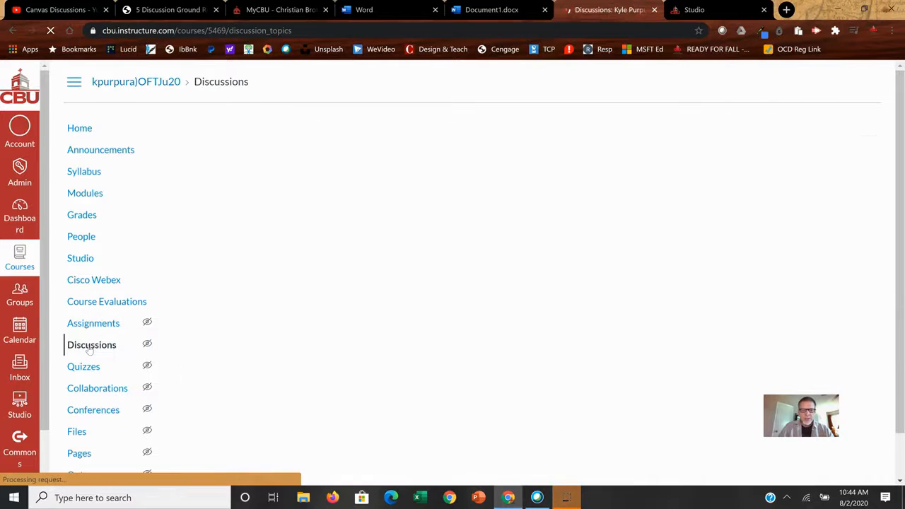
pyautogui.scroll(-5, 375, 332)
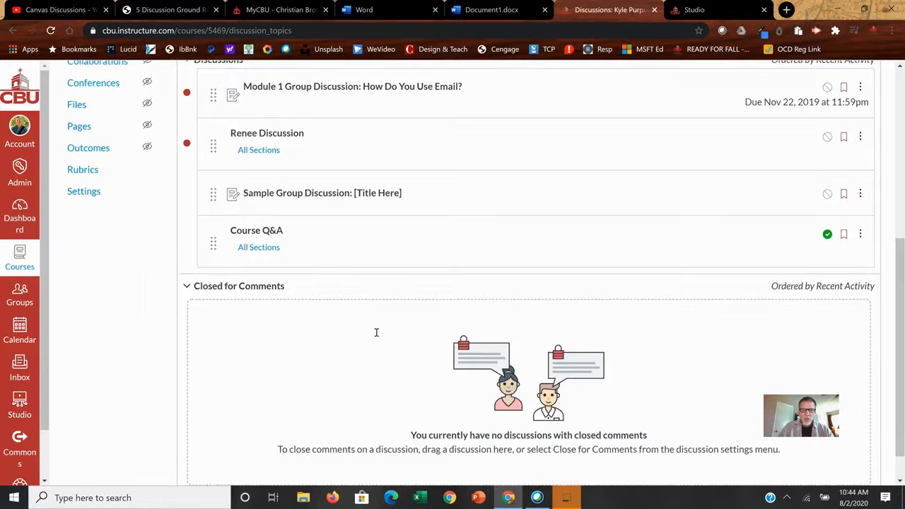
pyautogui.scroll(5, 376, 332)
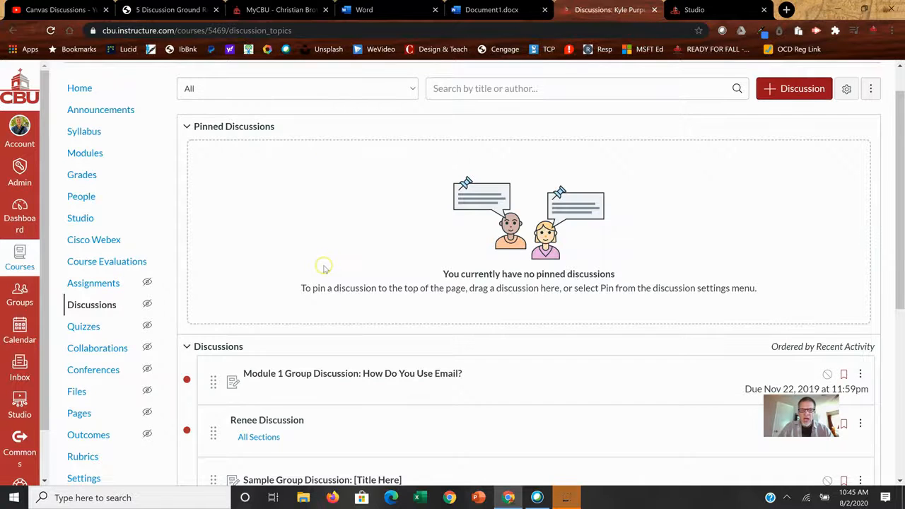
pyautogui.scroll(-5, 323, 261)
pyautogui.scroll(1, 323, 256)
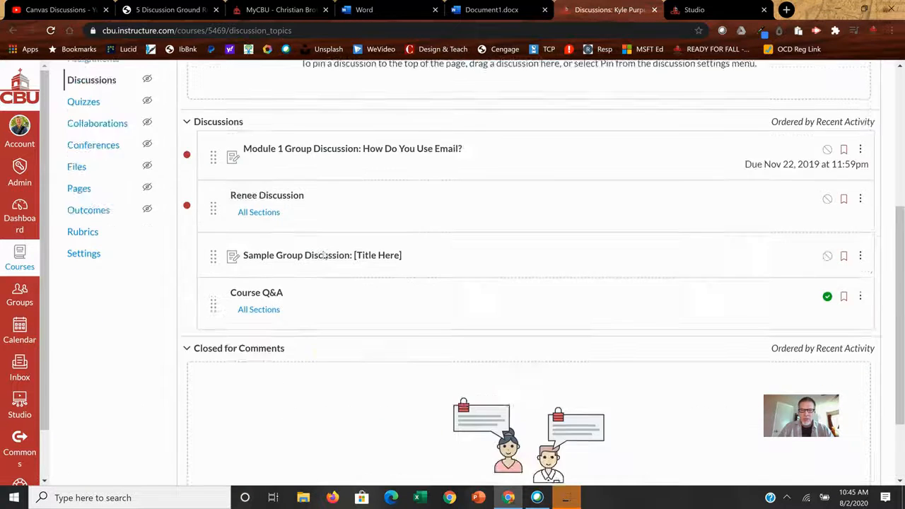
pyautogui.scroll(4, 322, 257)
pyautogui.scroll(-5, 311, 373)
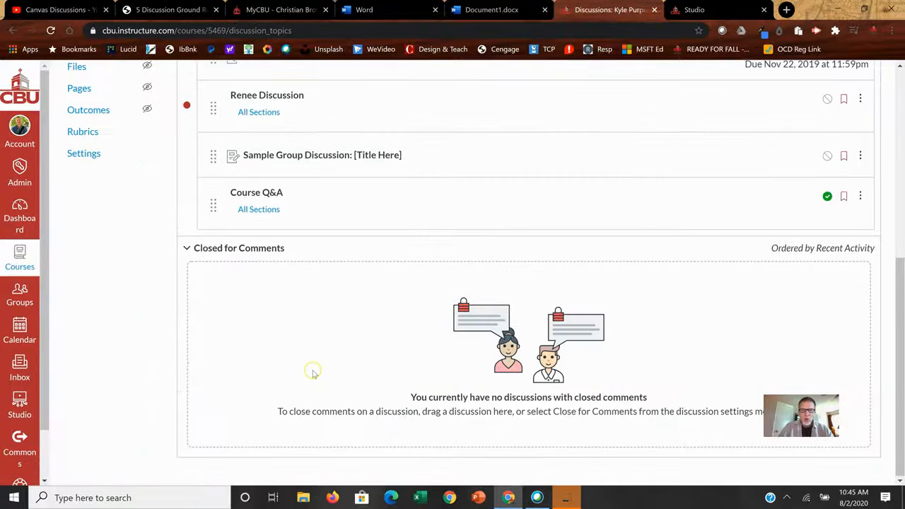
pyautogui.scroll(5, 313, 368)
pyautogui.scroll(-4, 313, 363)
pyautogui.scroll(-1, 311, 360)
pyautogui.scroll(1, 297, 318)
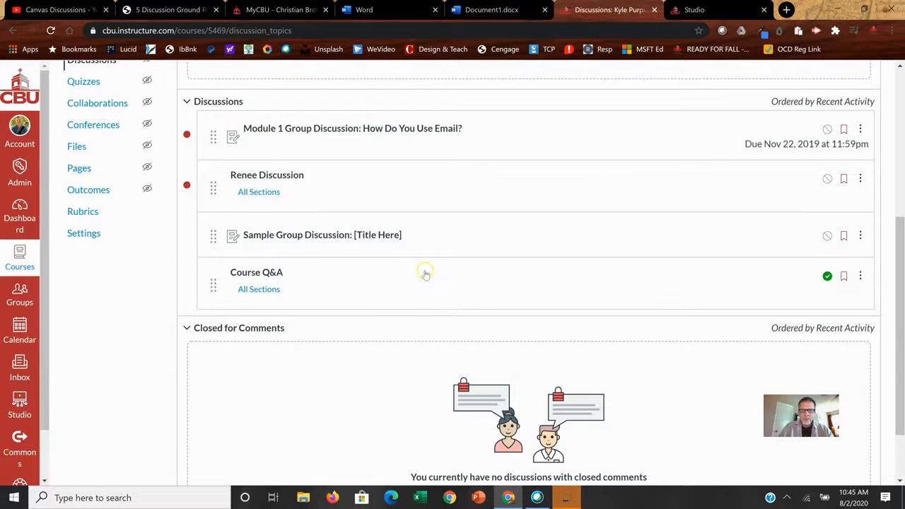
pyautogui.scroll(-2, 400, 318)
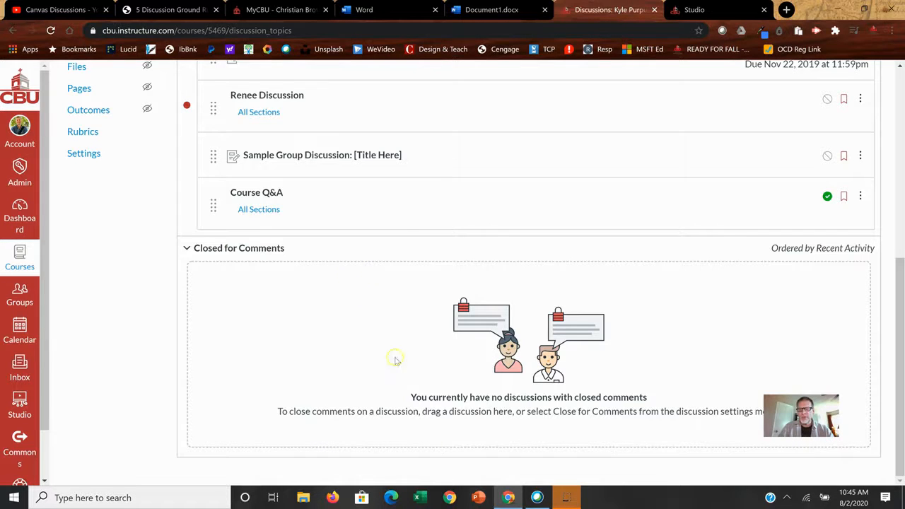
pyautogui.scroll(4, 375, 254)
pyautogui.scroll(1, 351, 226)
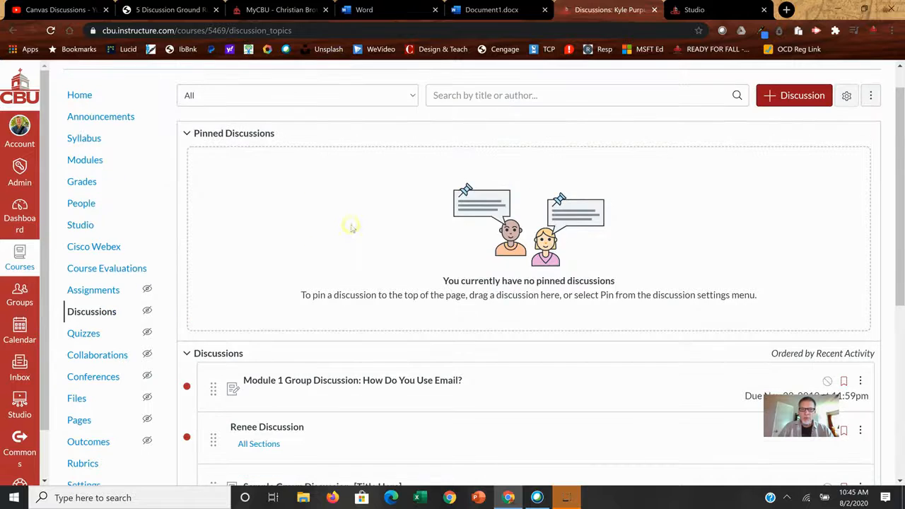
pyautogui.scroll(-2, 367, 228)
pyautogui.scroll(1, 369, 233)
pyautogui.scroll(2, 370, 234)
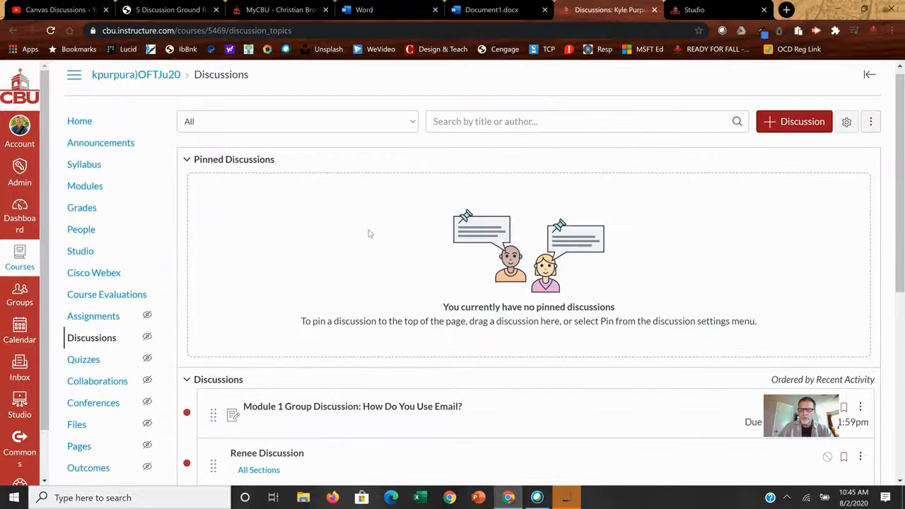
pyautogui.scroll(-2, 368, 228)
pyautogui.scroll(1, 368, 231)
pyautogui.scroll(1, 368, 231)
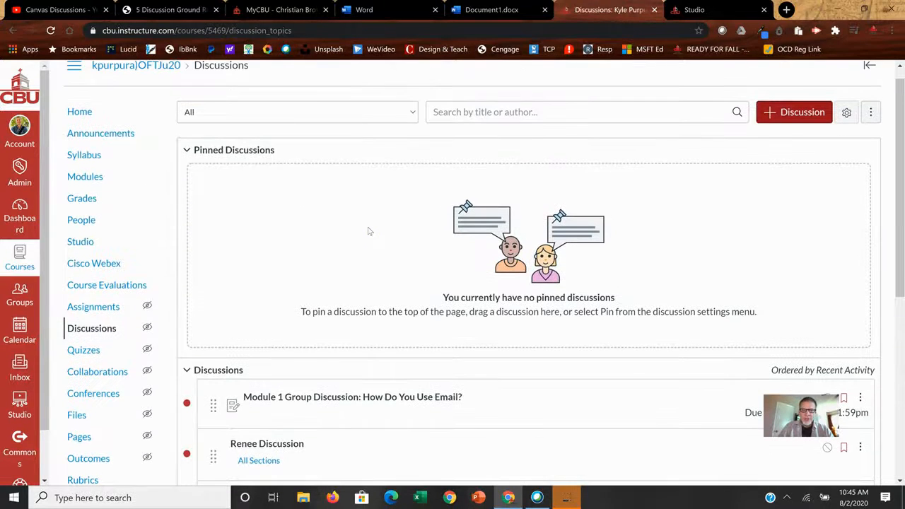
# Create a new discussion topic titled "Sample Discussion" and place the cursor in its empty body
pyautogui.click(782, 115)
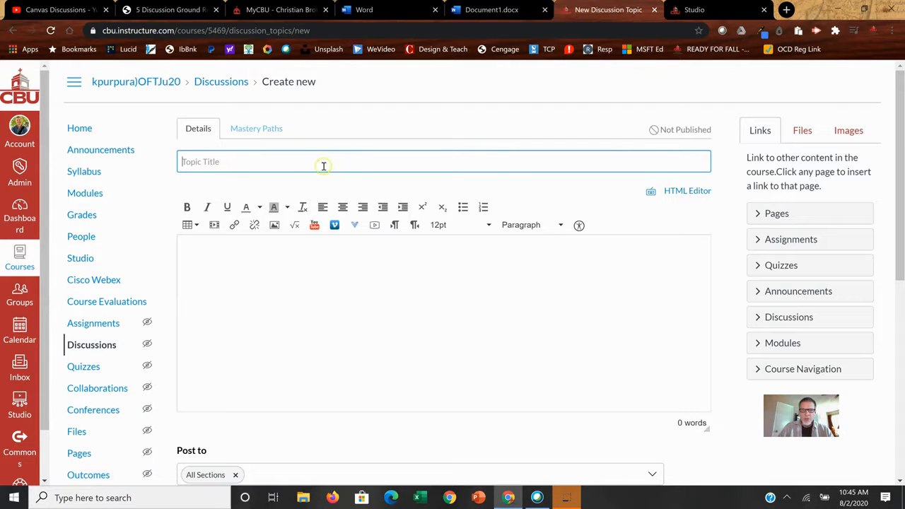
pyautogui.write('Sample Discussion')
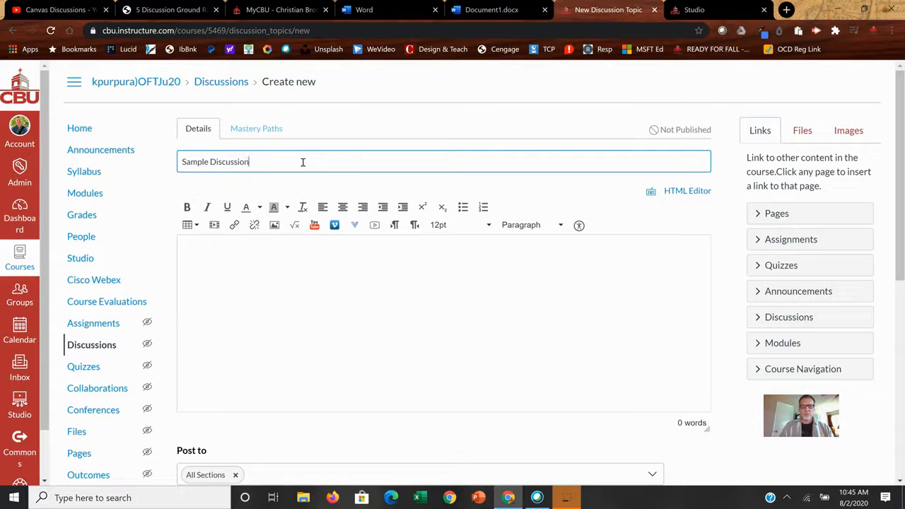
pyautogui.click(271, 259)
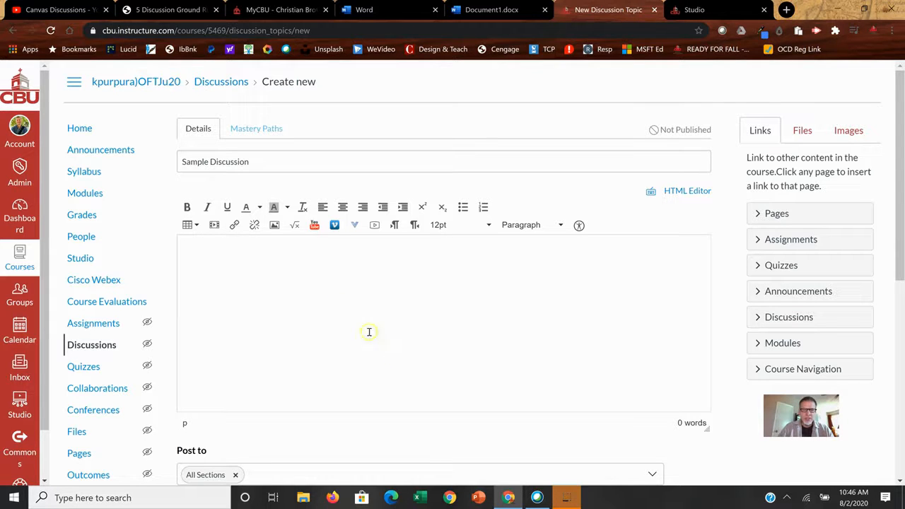
pyautogui.click(289, 359)
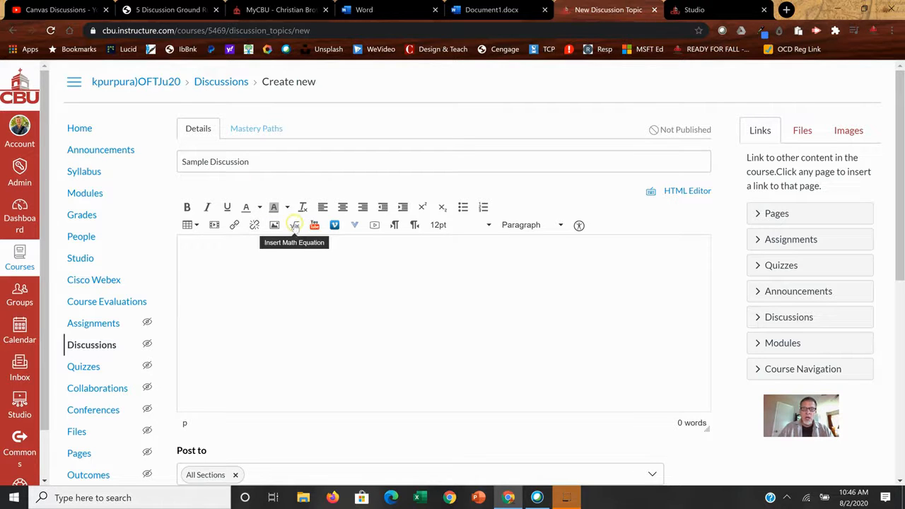
# View the math equation editor and the list of additional external tools, and leave both without inserting anything
pyautogui.click(295, 226)
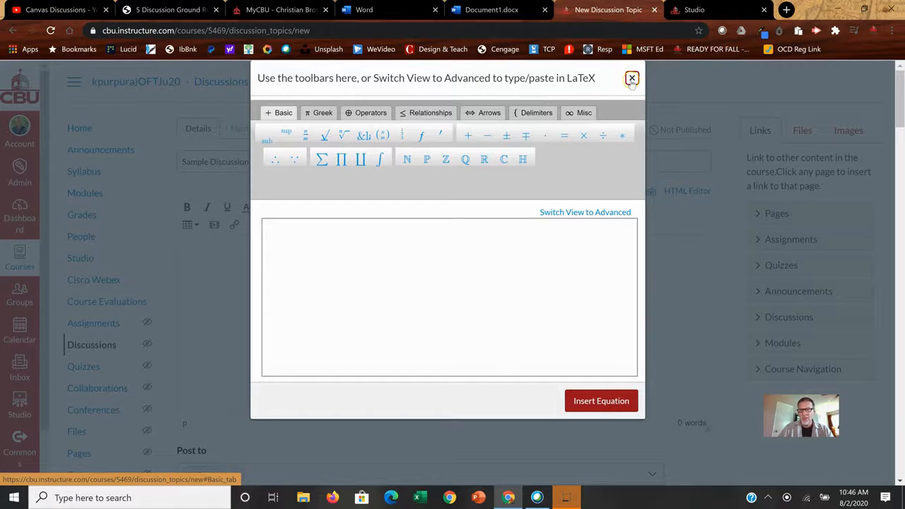
pyautogui.click(632, 79)
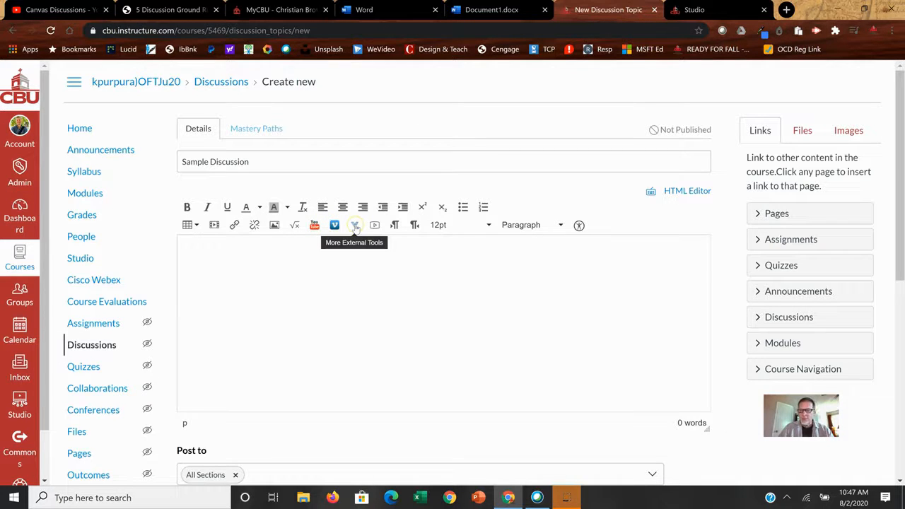
pyautogui.click(355, 224)
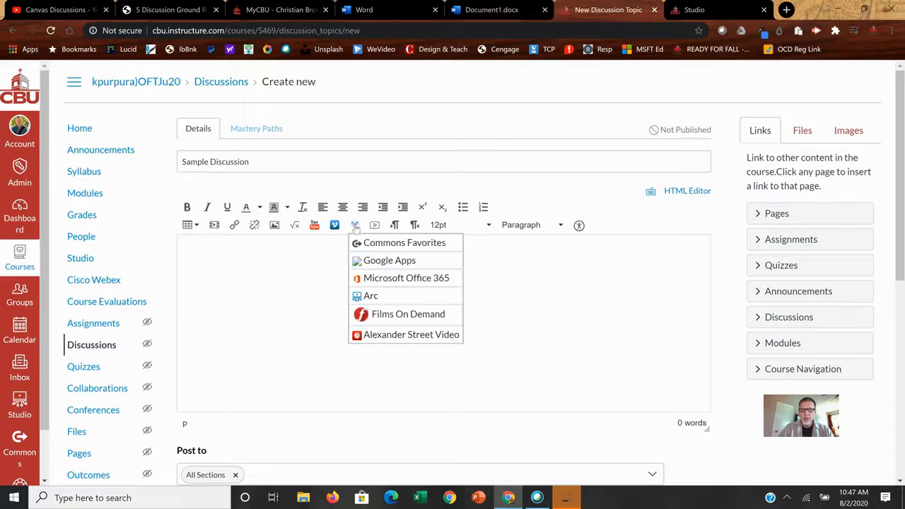
pyautogui.click(382, 297)
pyautogui.click(316, 251)
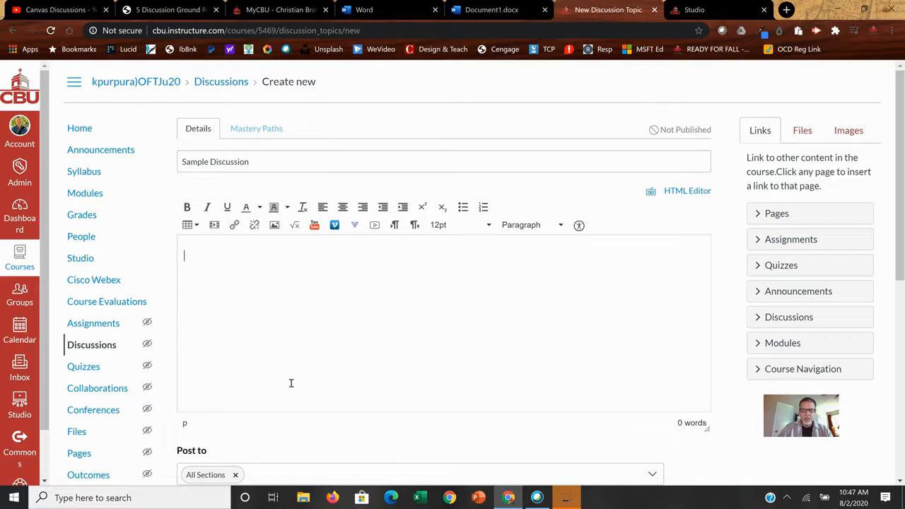
# Write "Put Instructions here." in the discussion body, followed by a second paragraph reading "Put prompt(s) here. Respond to the YouTube video:"
pyautogui.write('Pu')
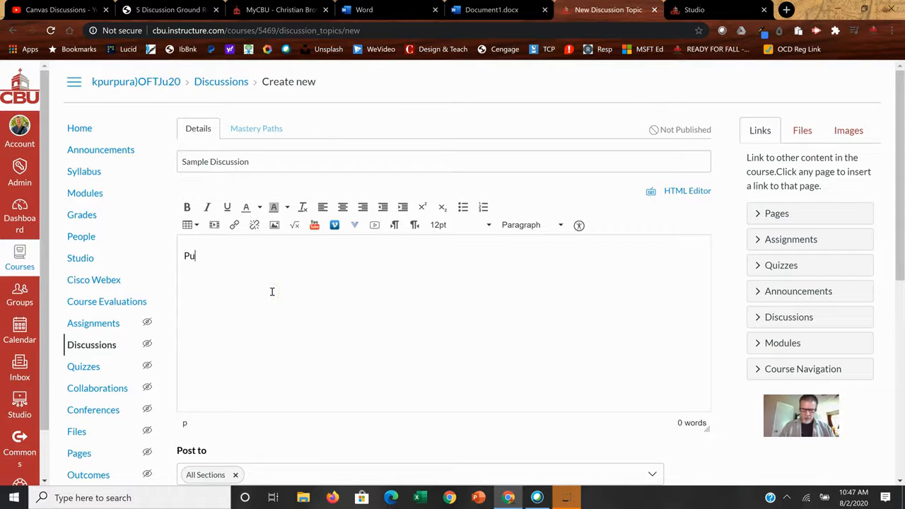
pyautogui.write('t Instructi')
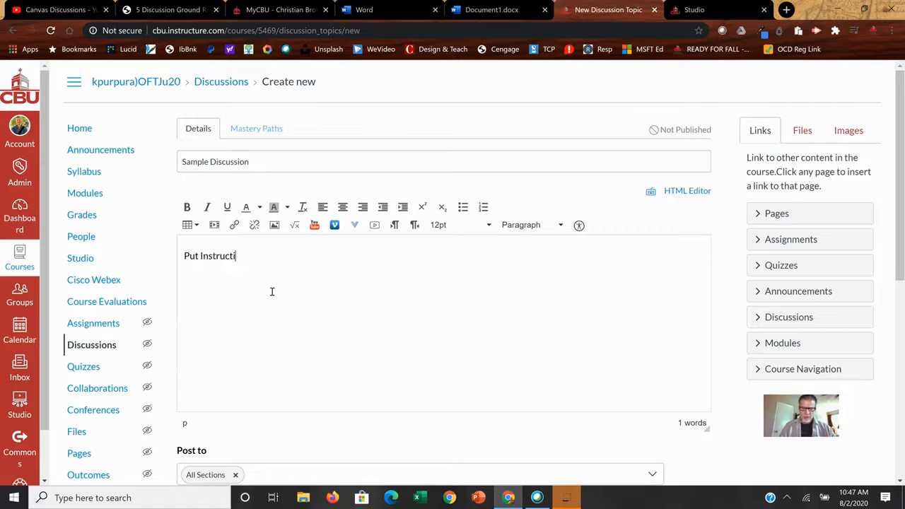
pyautogui.write('ons here. Put prompt')
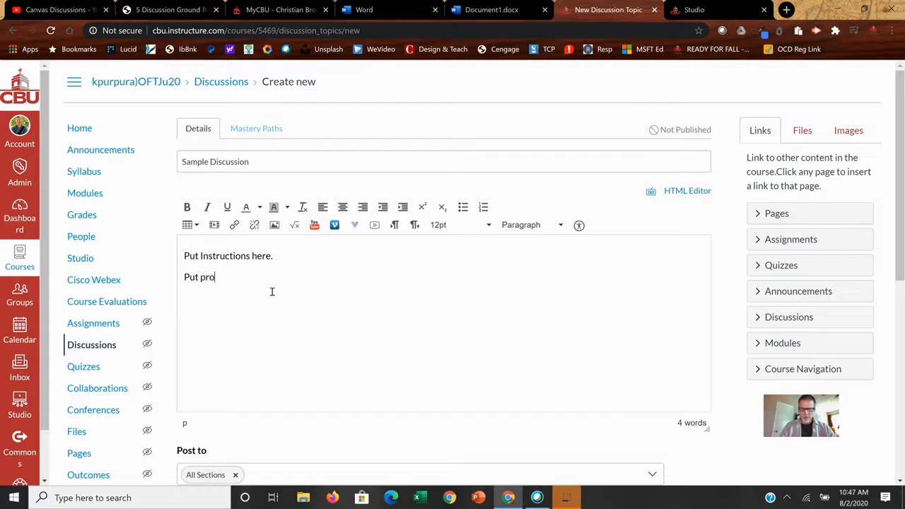
pyautogui.write('(s) here')
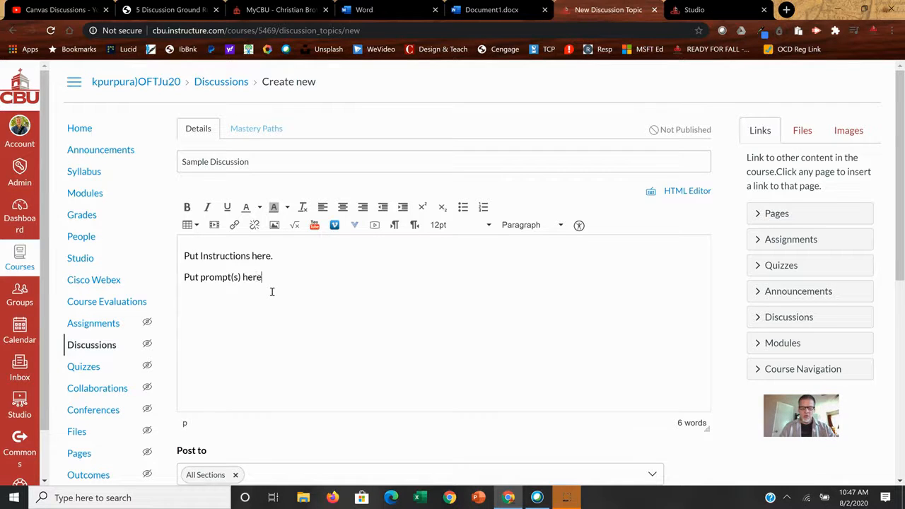
pyautogui.write('. ')
pyautogui.write('Respond to the YouTube video:')
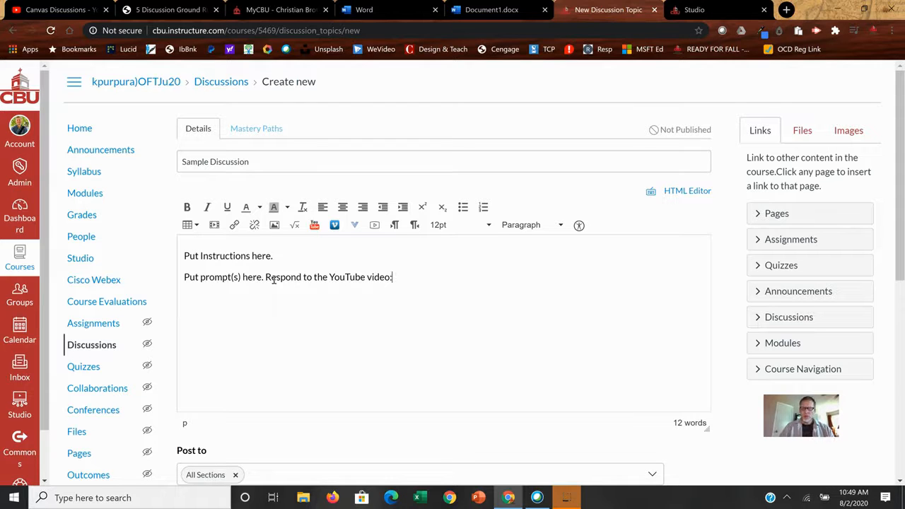
# Search YouTube for "Keynes" and embed the video "Economic Schools of Thought: Crash Course Economics #14" after the prompt text
pyautogui.click(314, 226)
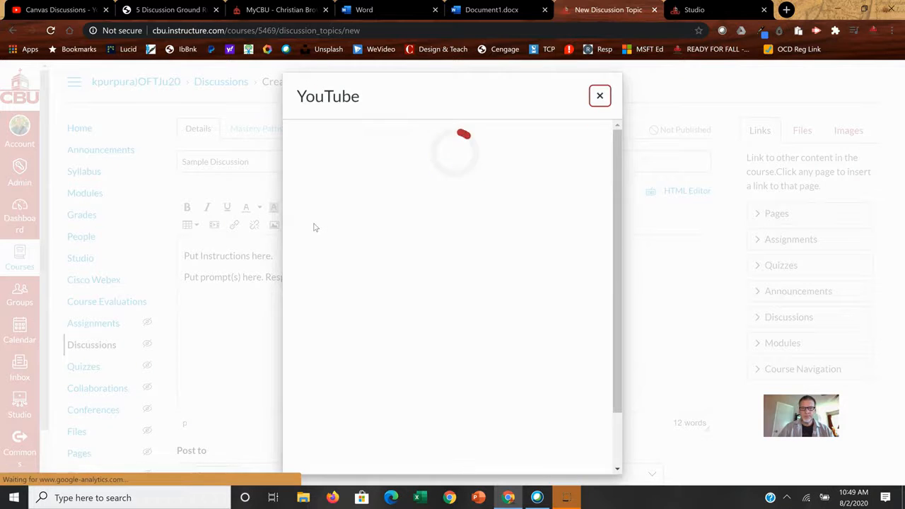
pyautogui.click(501, 139)
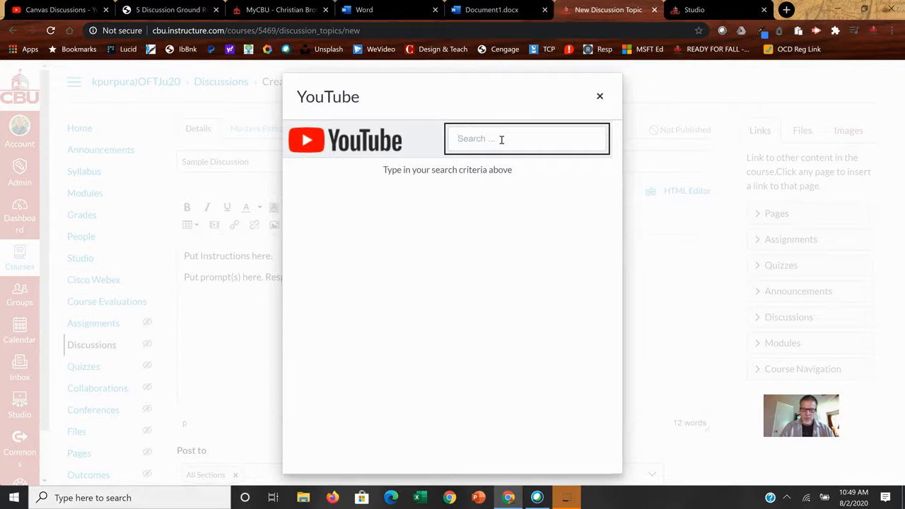
pyautogui.write('Keynes')
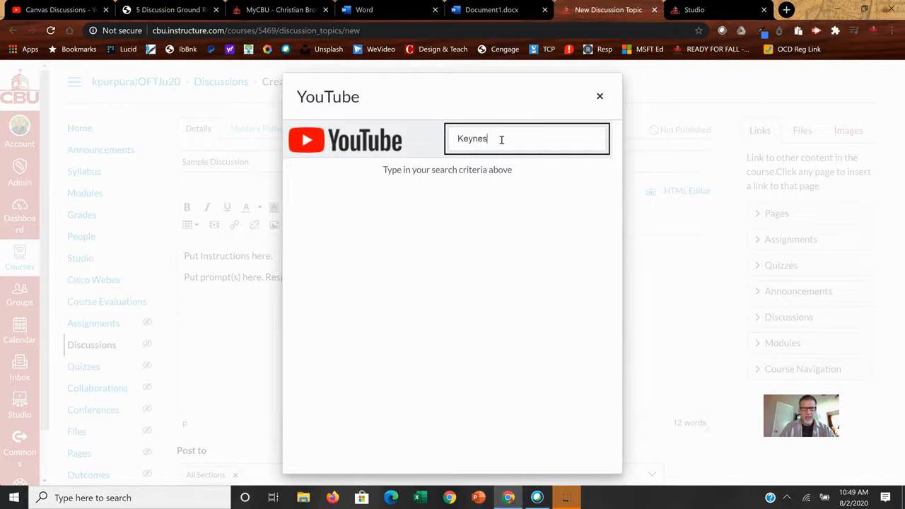
pyautogui.press('Return')
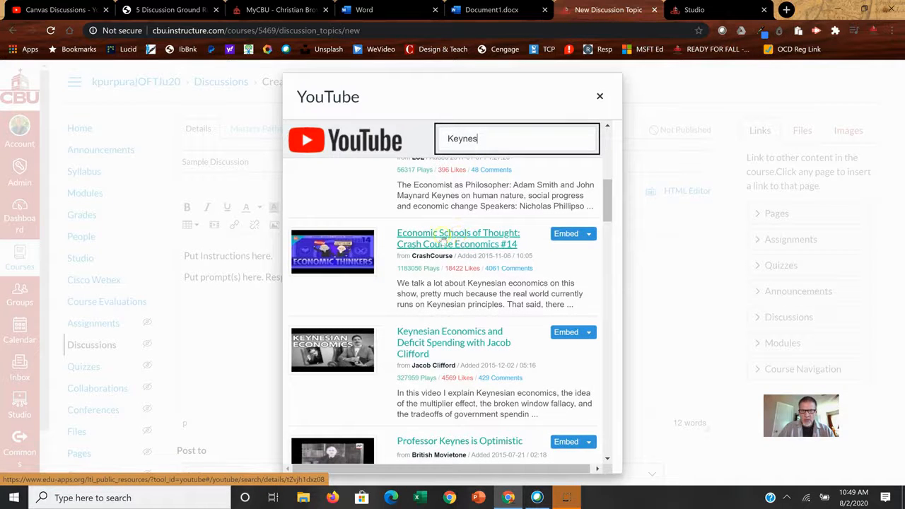
pyautogui.click(447, 241)
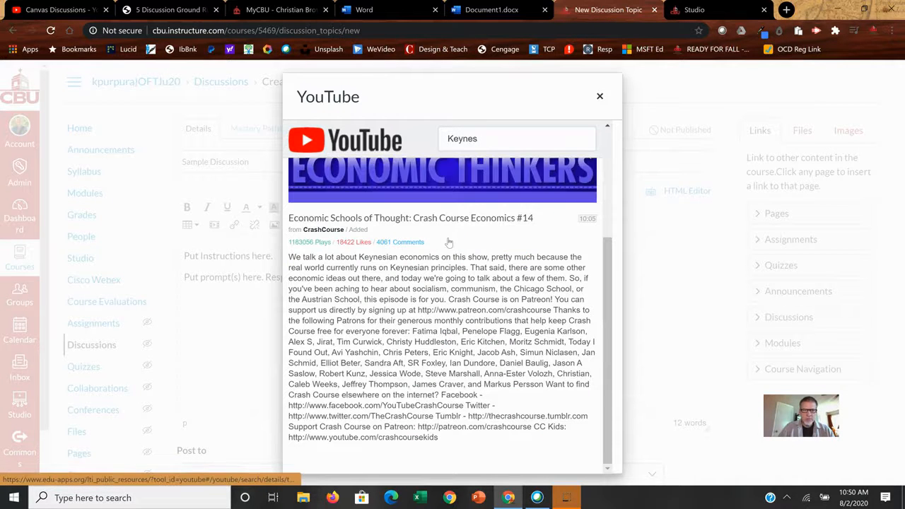
pyautogui.scroll(1, 505, 321)
pyautogui.scroll(2, 491, 296)
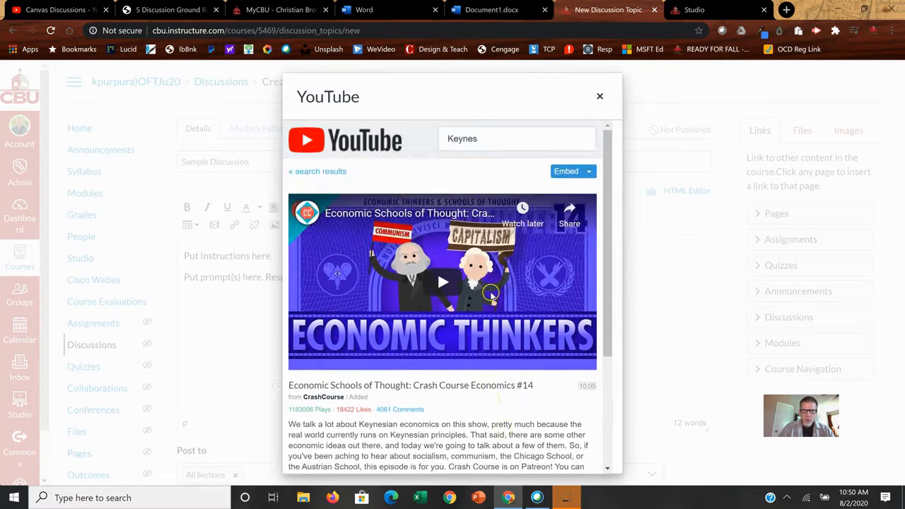
pyautogui.click(566, 172)
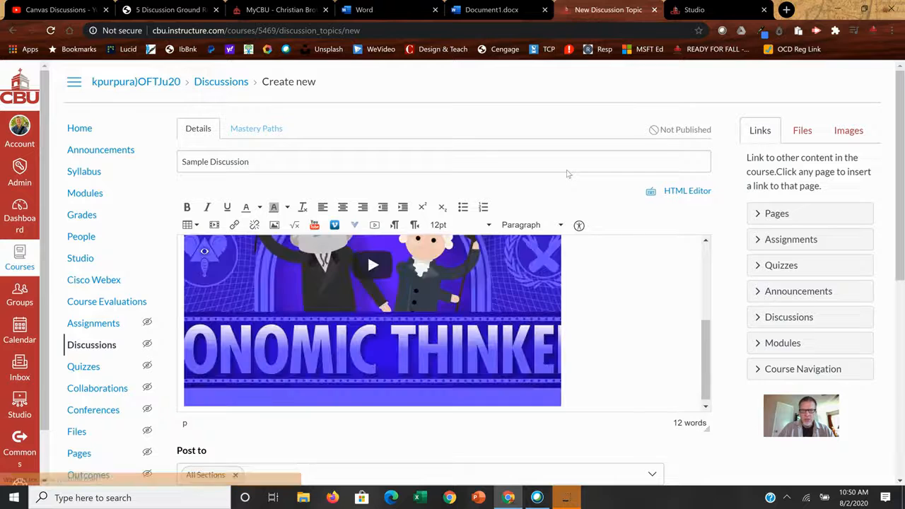
# Check the discussion body from start to end and add an empty line below the embedded video
pyautogui.rightClick(636, 341)
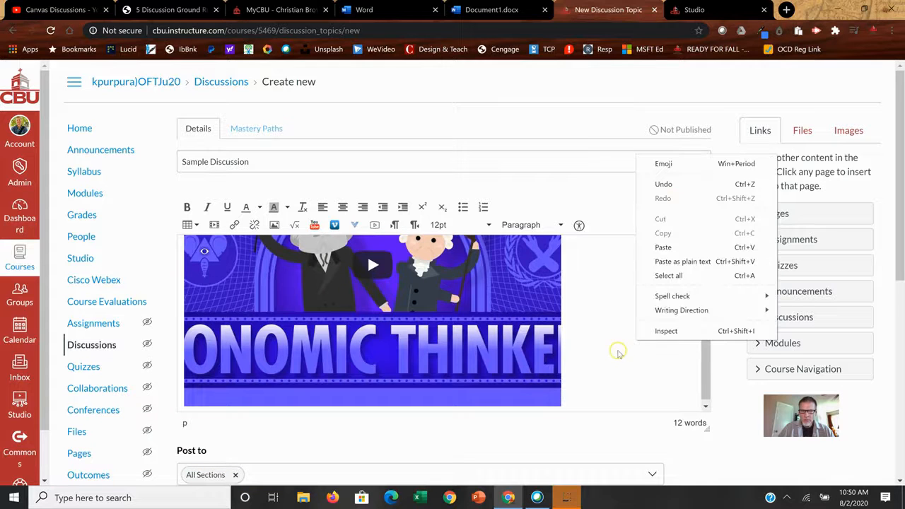
pyautogui.click(617, 351)
pyautogui.scroll(4, 617, 349)
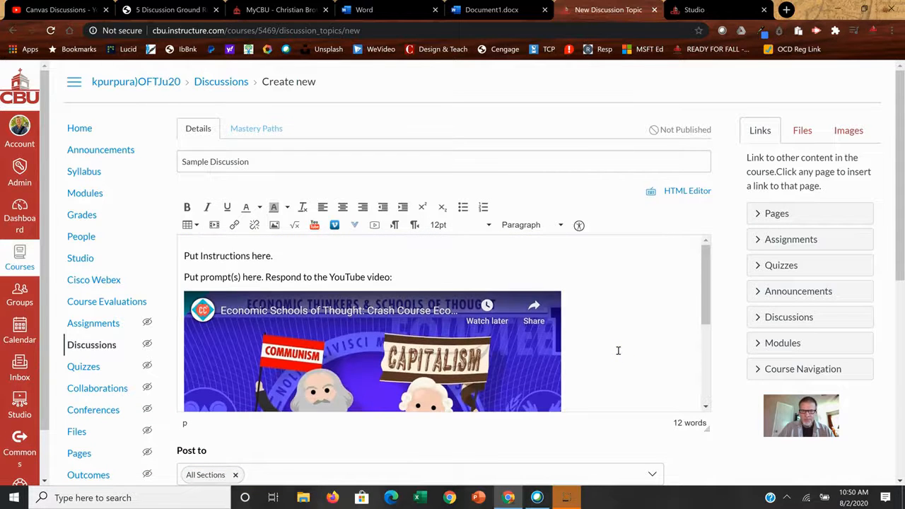
pyautogui.scroll(-3, 618, 350)
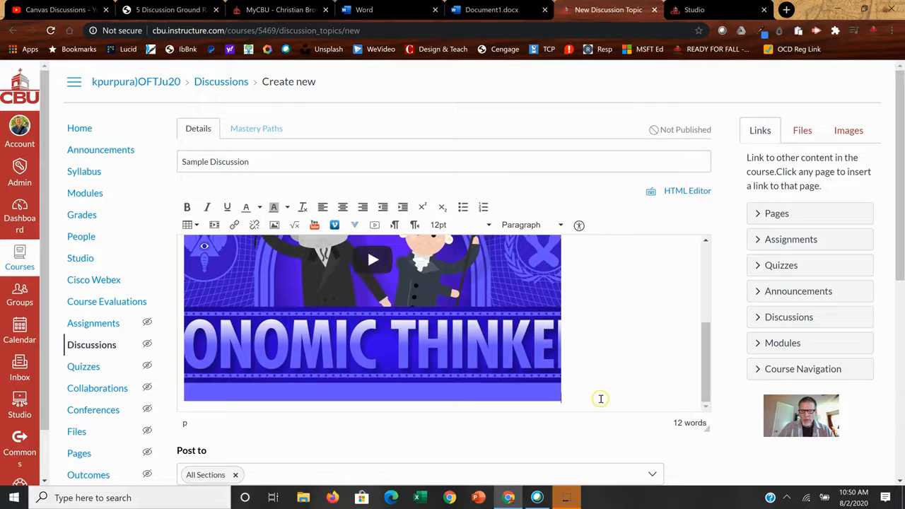
pyautogui.press('Return')
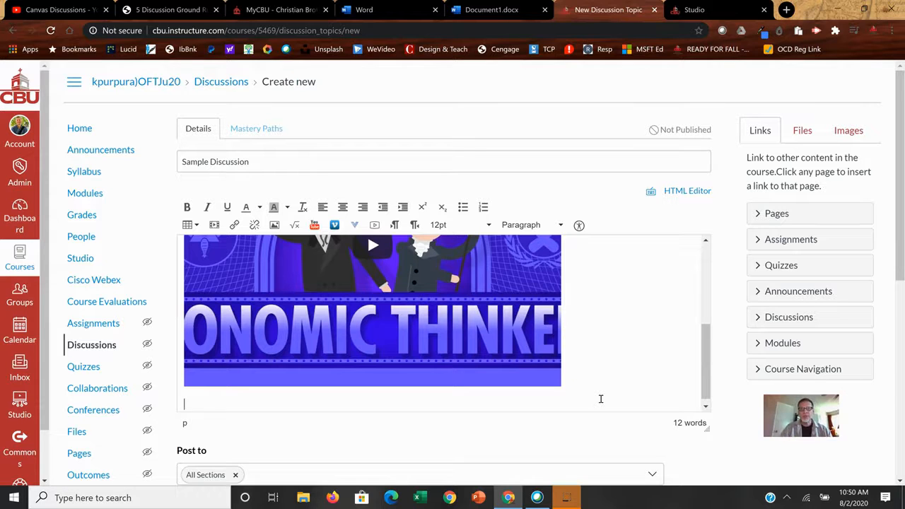
# Write "Remember our Discussion ground rules: (here)" on a new line below the embedded video
pyautogui.scroll(-1, 357, 401)
pyautogui.write('Reme')
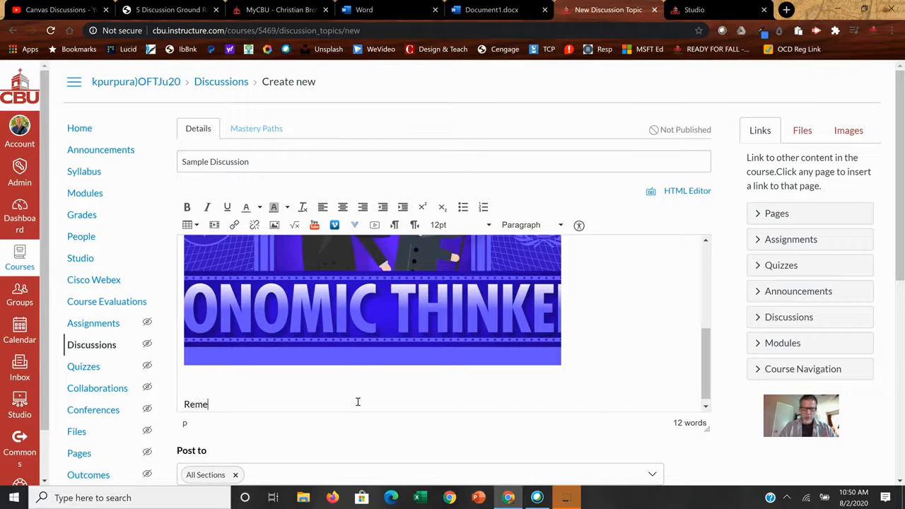
pyautogui.write('mber our Diswcu')
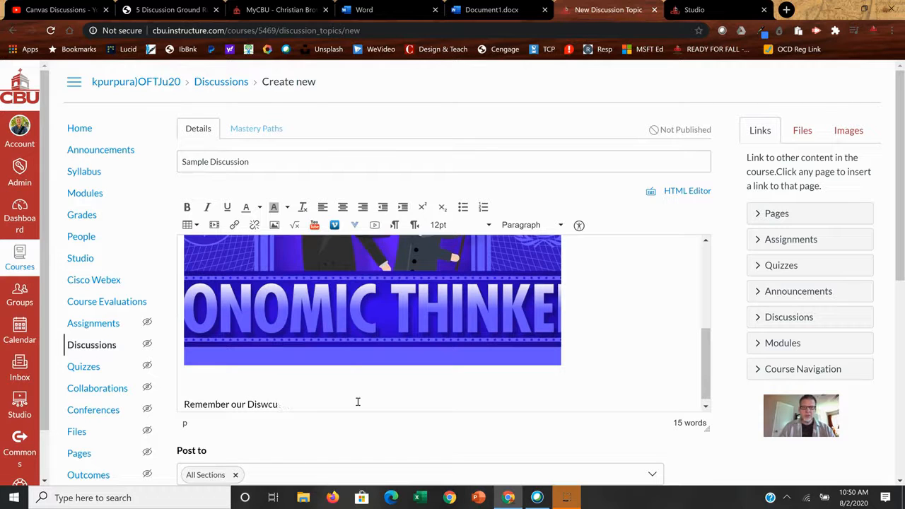
pyautogui.write('ssicussion ground rules:')
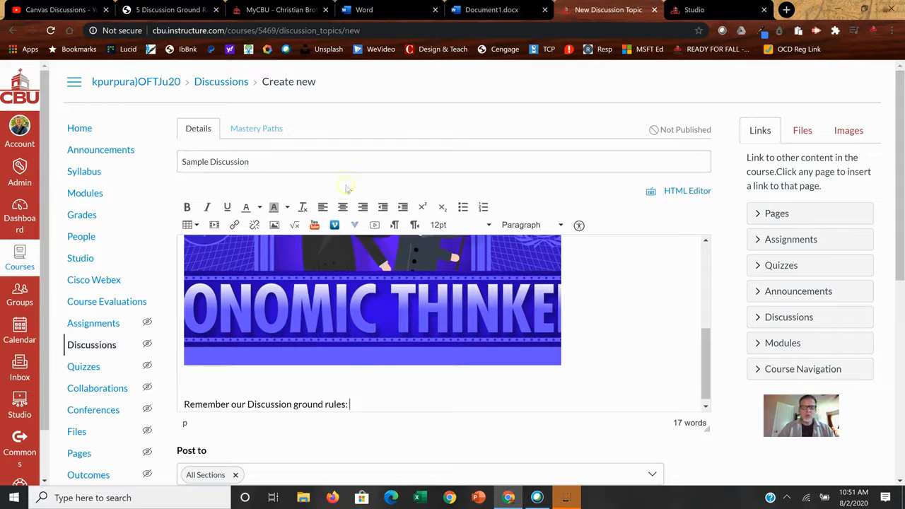
pyautogui.write('(here')
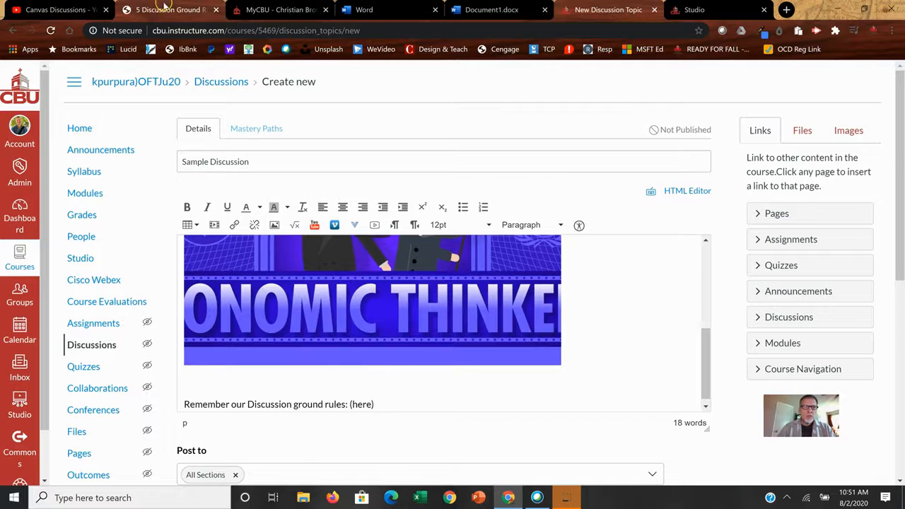
# Copy the web address of the Colorado State "5 Discussion Ground Rules" article and link the word "here" to it
pyautogui.click(164, 10)
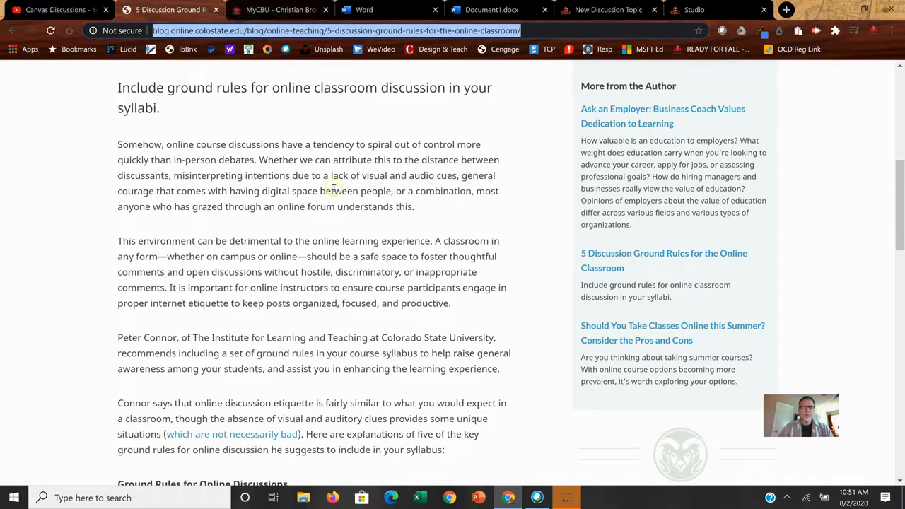
pyautogui.click(286, 10)
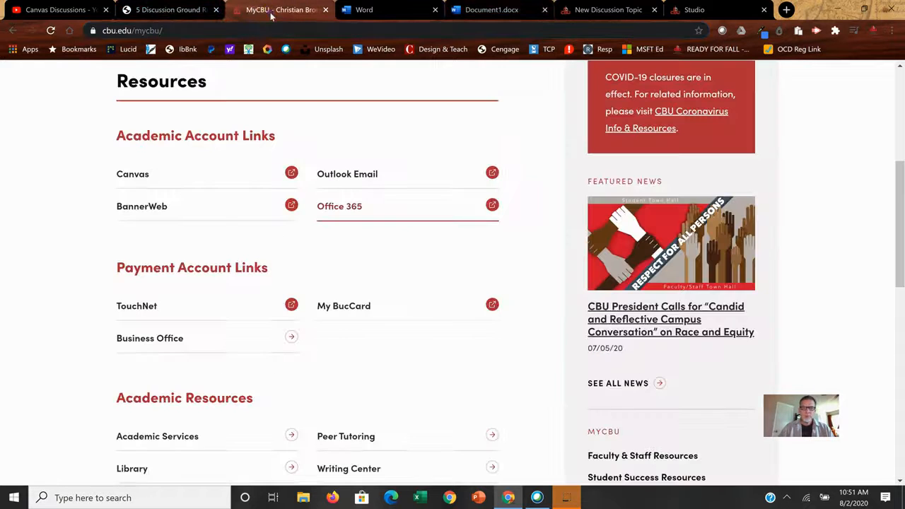
pyautogui.click(597, 10)
pyautogui.moveTo(372, 404); pyautogui.dragTo(351, 404)
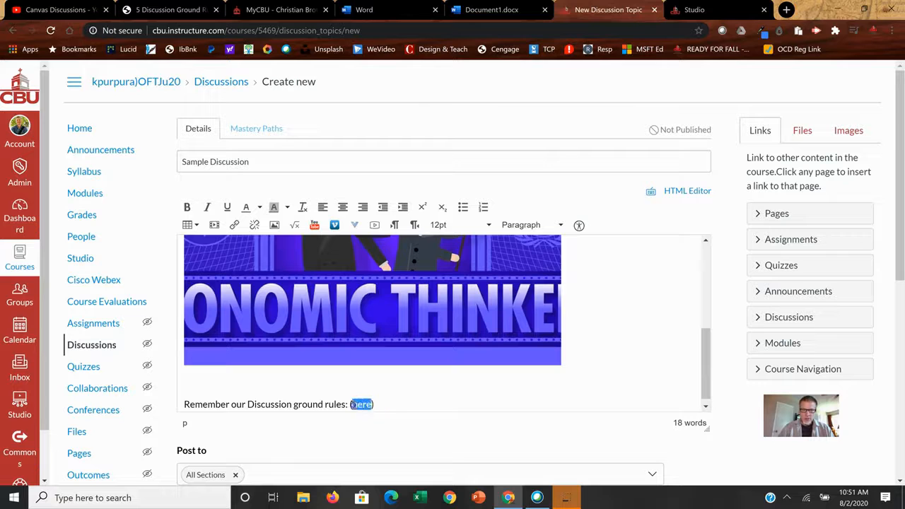
pyautogui.click(234, 224)
pyautogui.hotkey('ctrl', 'v')
pyautogui.click(499, 316)
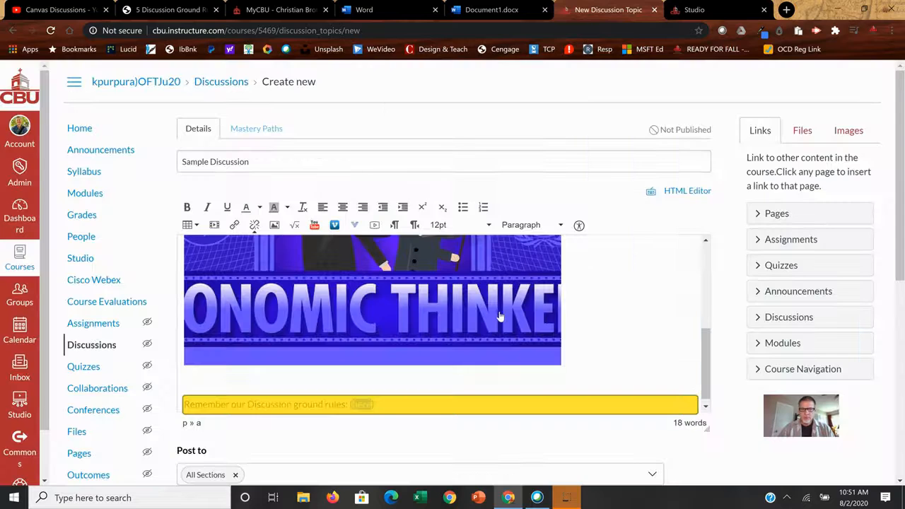
# Continue the ground rules line after the closing bracket with ". Special thanks to"
pyautogui.click(446, 404)
pyautogui.write('. Special thanks to')
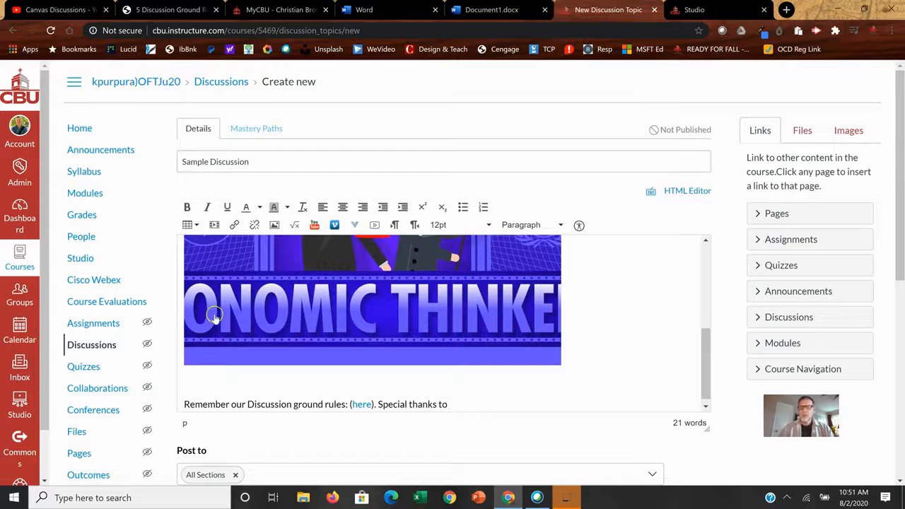
# Switch to Document1 in Word, correct the spelling of "Colorado" and copy the whole author credit line
pyautogui.click(477, 11)
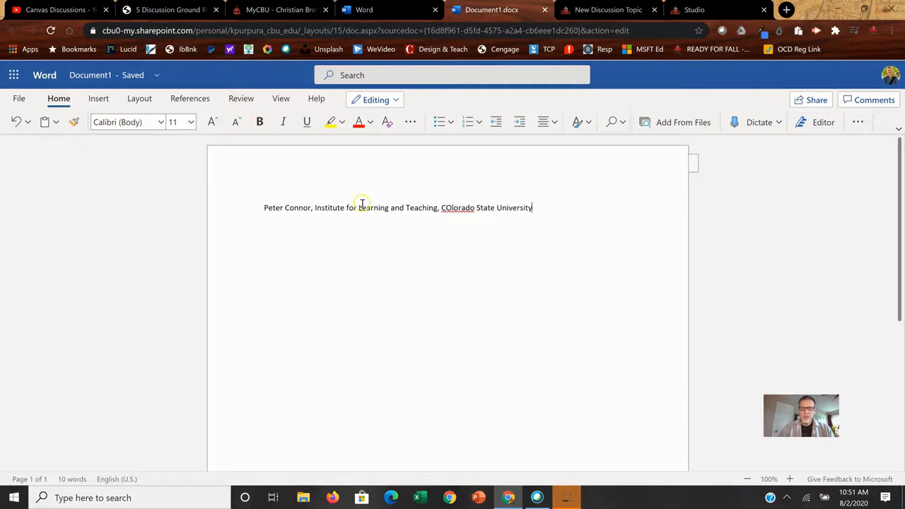
pyautogui.rightClick(458, 207)
pyautogui.click(456, 200)
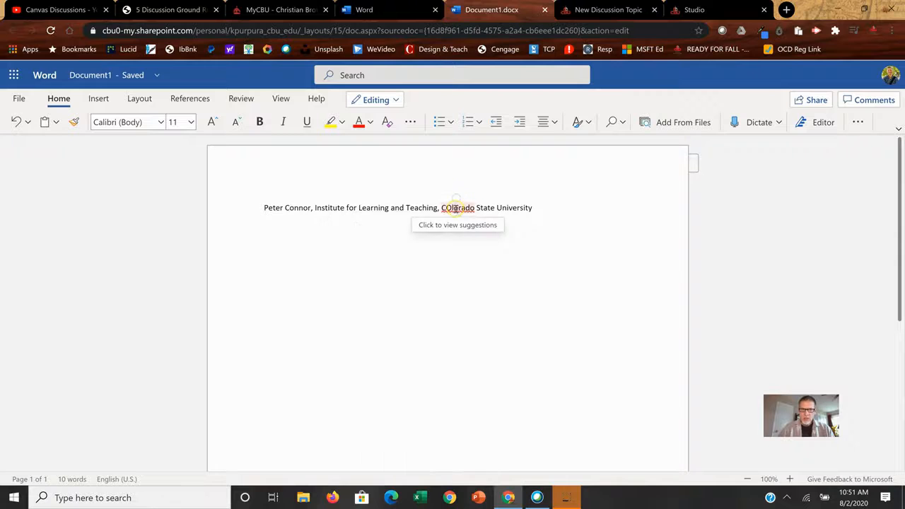
pyautogui.click(455, 207)
pyautogui.click(400, 250)
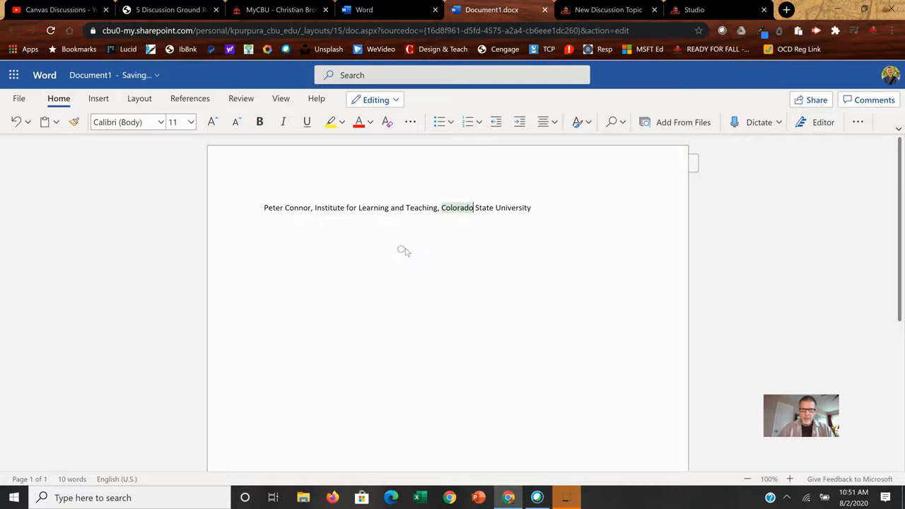
pyautogui.moveTo(541, 205); pyautogui.dragTo(263, 202)
pyautogui.hotkey('ctrl', 'c')
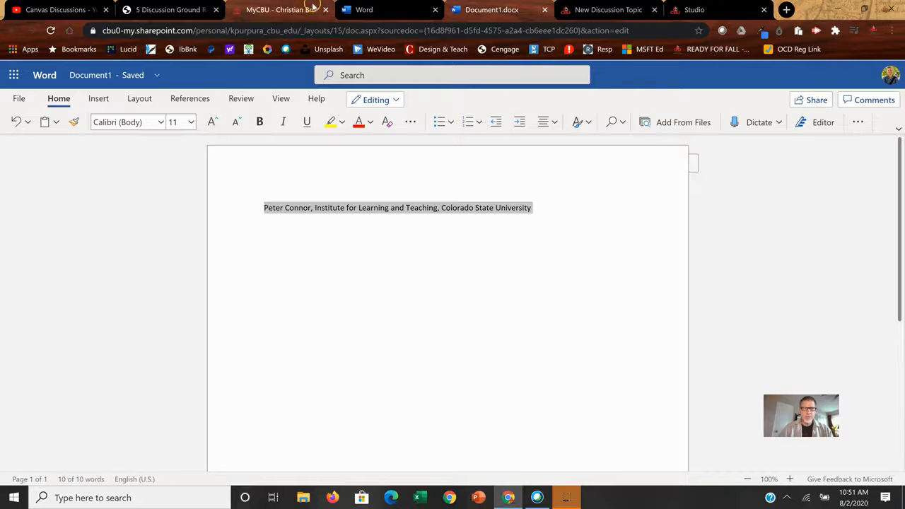
# Return to the Canvas discussion draft and paste the copied author credit after "Special thanks to"
pyautogui.click(283, 9)
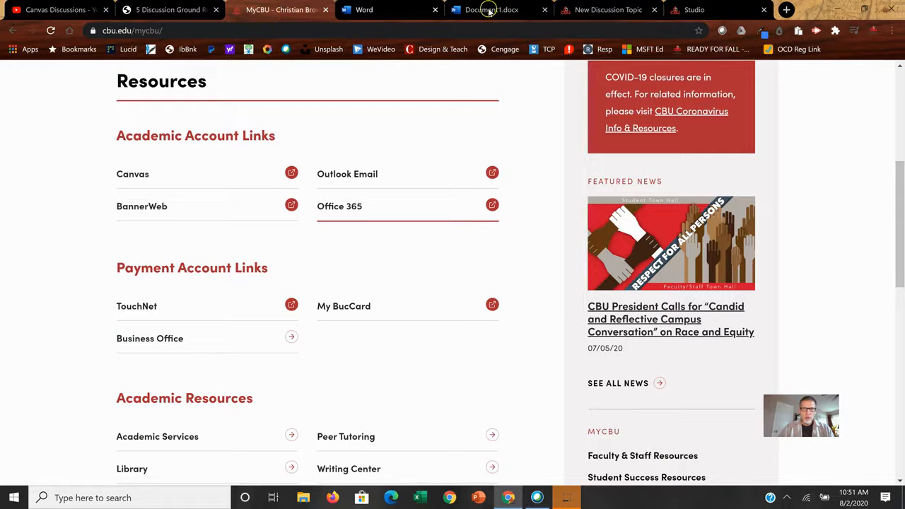
pyautogui.click(614, 9)
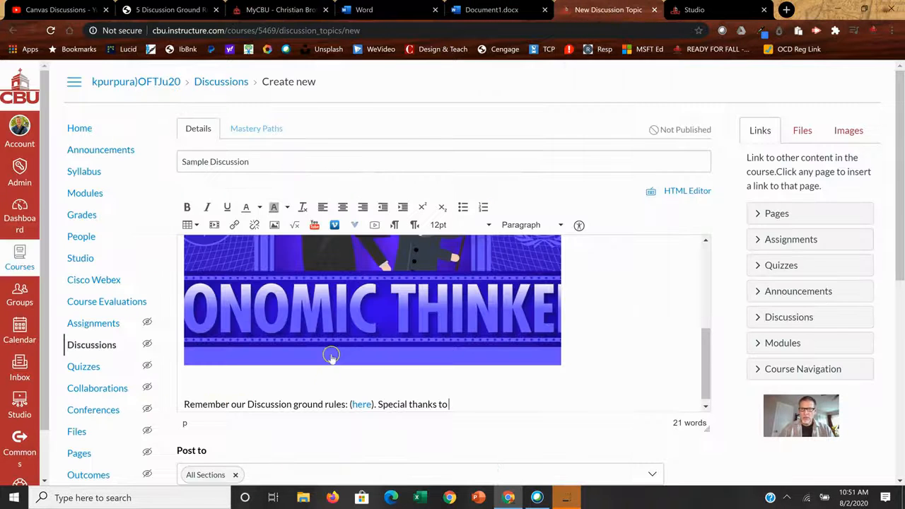
pyautogui.click(462, 400)
pyautogui.hotkey('ctrl', 'v')
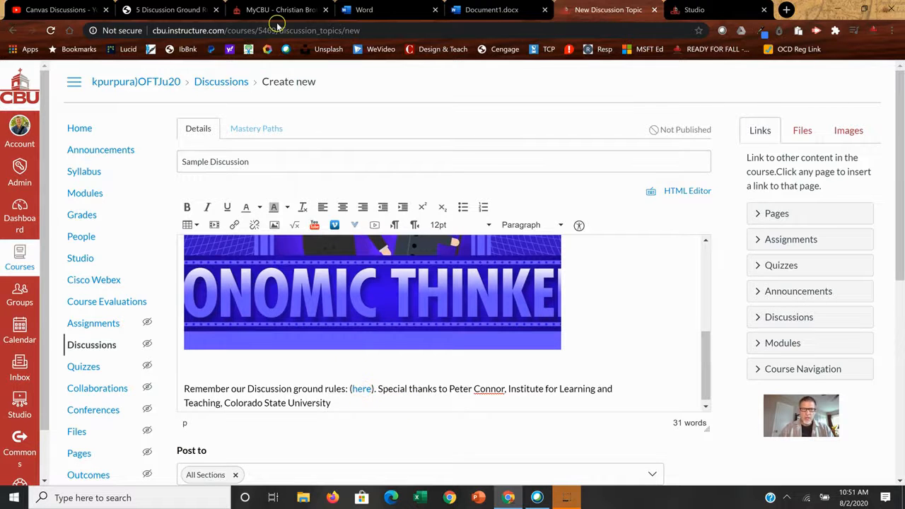
# Read through the five ground rules for online discussions in the linked Colorado State article
pyautogui.click(162, 11)
pyautogui.scroll(-6, 313, 250)
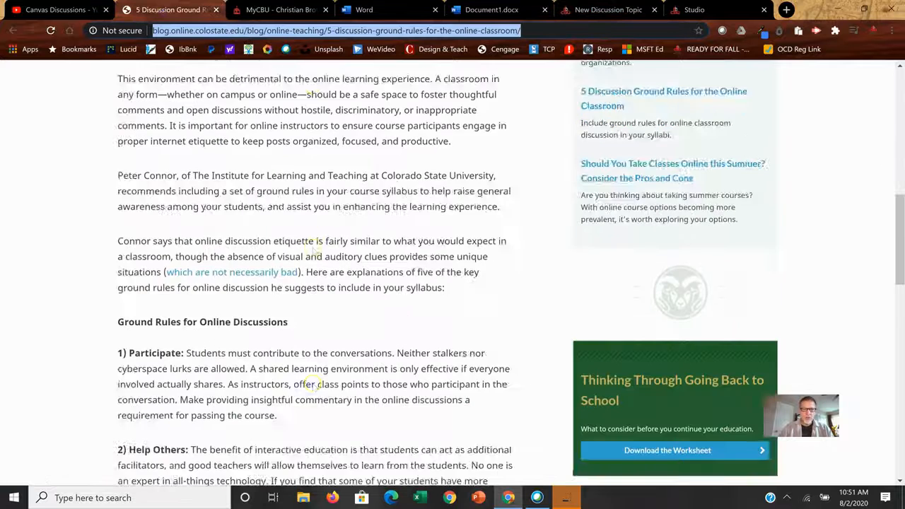
pyautogui.scroll(2, 313, 244)
pyautogui.scroll(-2, 313, 245)
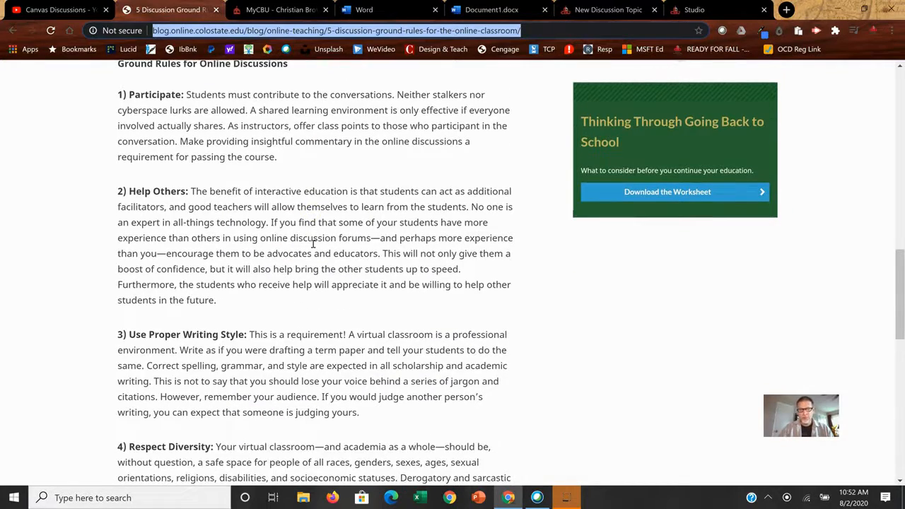
pyautogui.scroll(-3, 313, 244)
pyautogui.scroll(3, 314, 243)
pyautogui.scroll(-1, 313, 244)
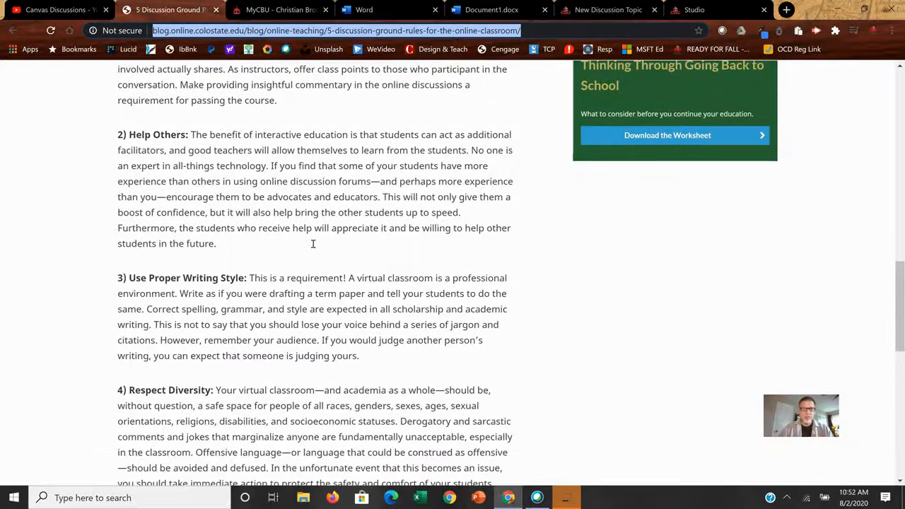
pyautogui.scroll(-2, 313, 244)
pyautogui.scroll(-1, 313, 244)
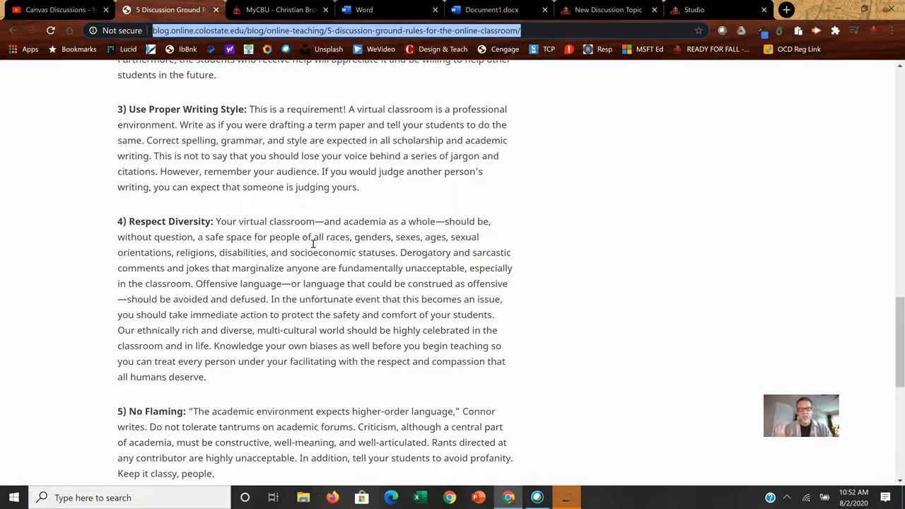
pyautogui.click(315, 298)
pyautogui.scroll(-4, 315, 297)
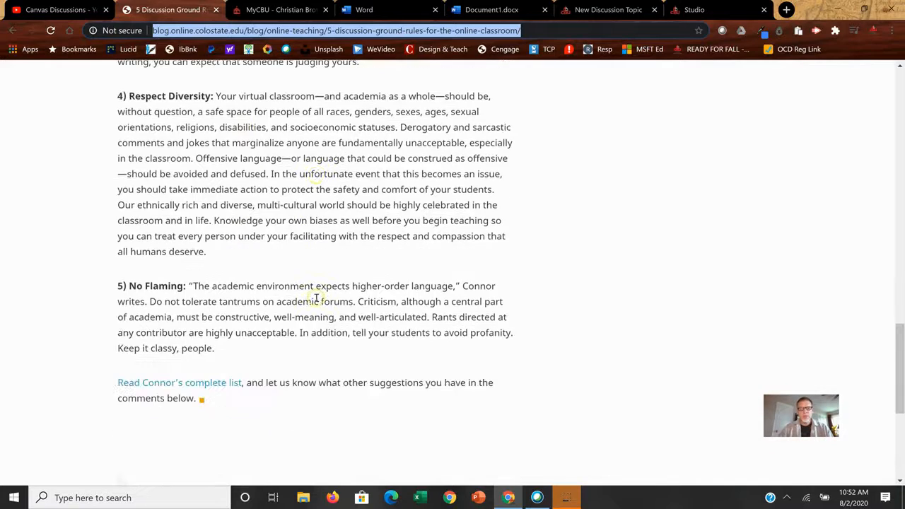
pyautogui.scroll(10, 356, 343)
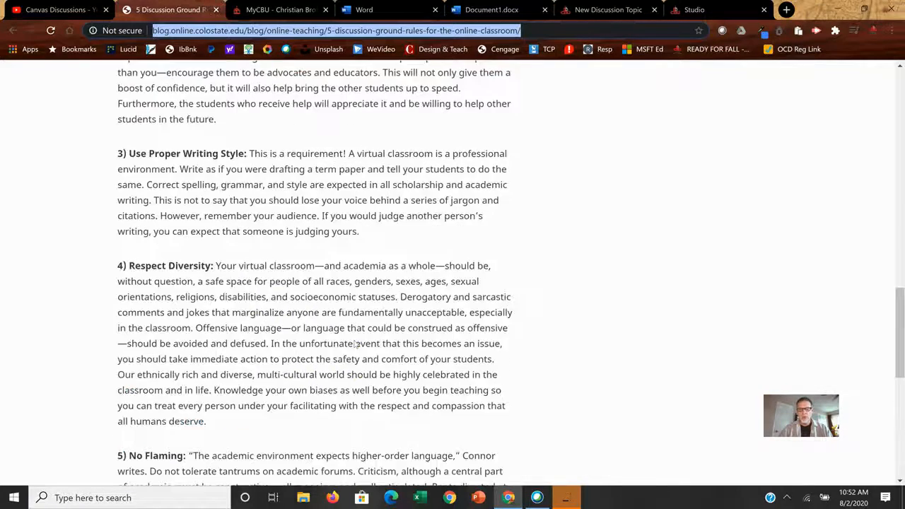
pyautogui.scroll(1, 355, 344)
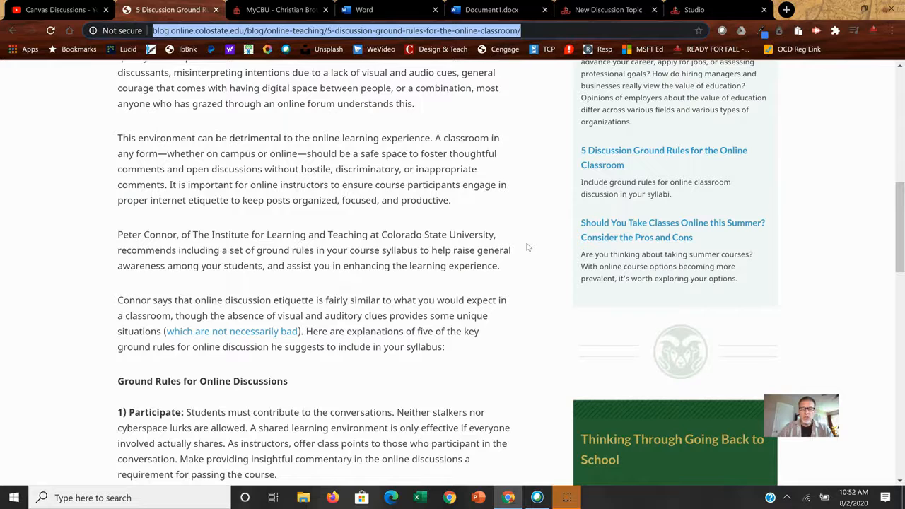
# Return to the Canvas discussion draft and look over the section, attachment, reply and group options below the body
pyautogui.click(607, 10)
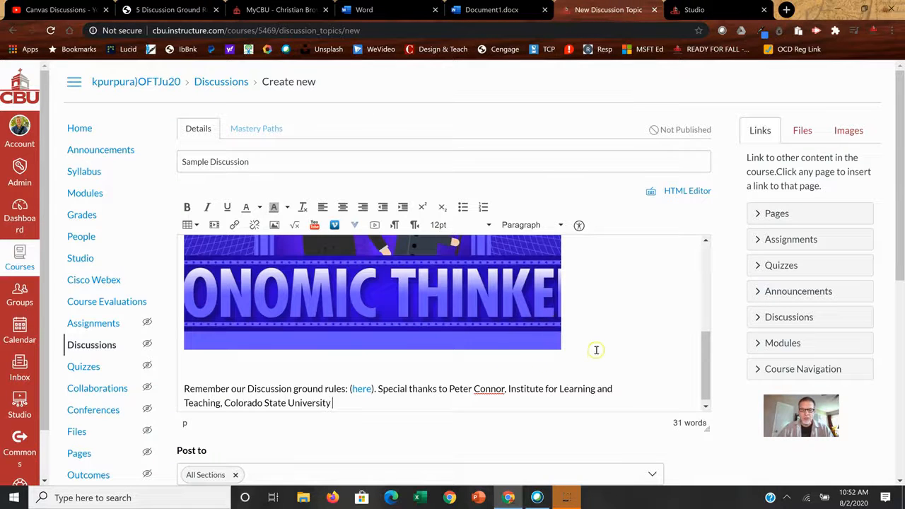
pyautogui.scroll(-1, 595, 351)
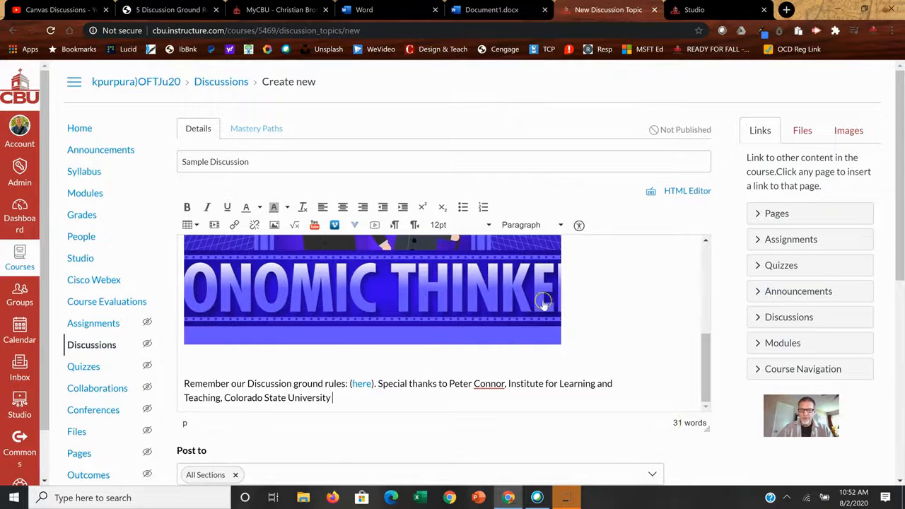
pyautogui.scroll(-4, 720, 452)
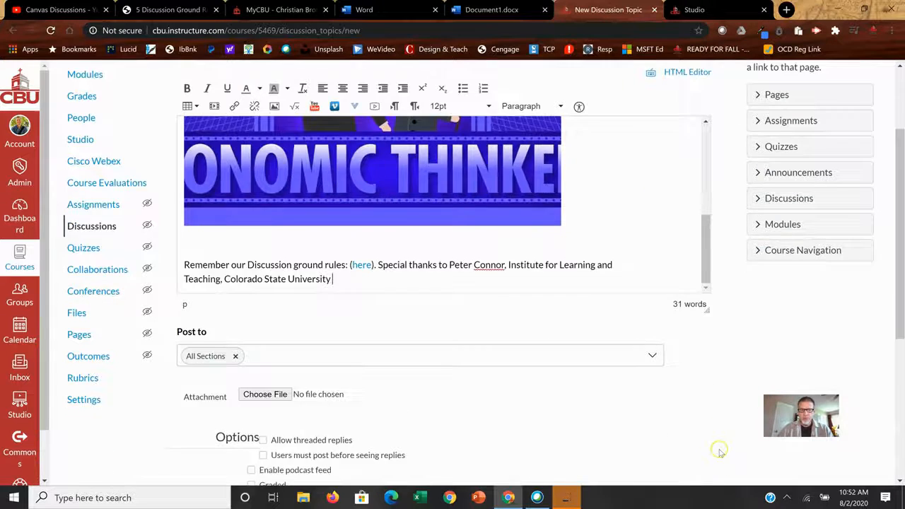
pyautogui.scroll(-3, 721, 446)
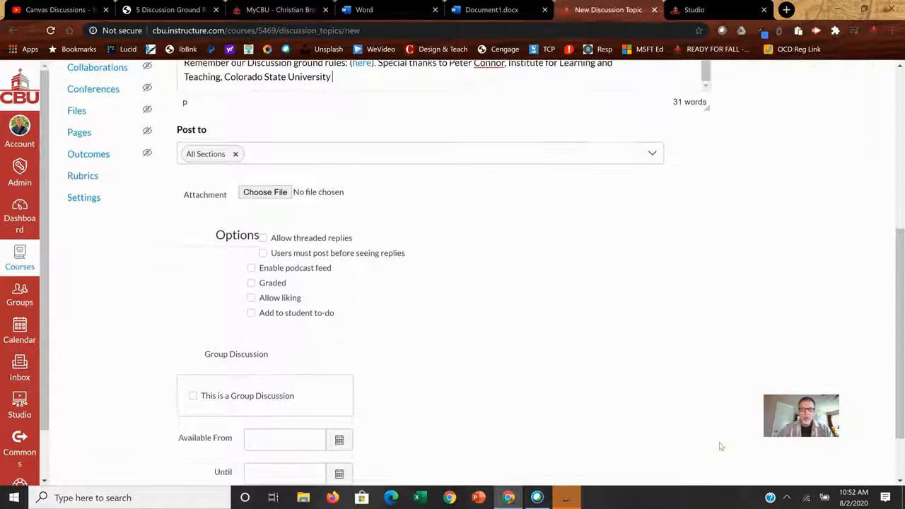